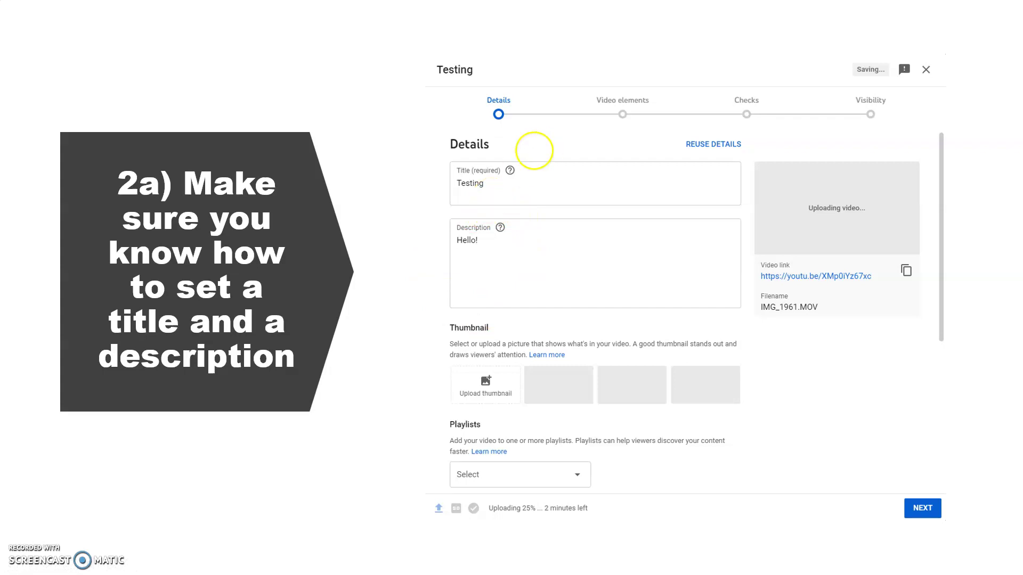
- Advance the slideshow to the slide about adding the video to your own playlist
{"action": "left_click", "coordinate": [743, 395]}
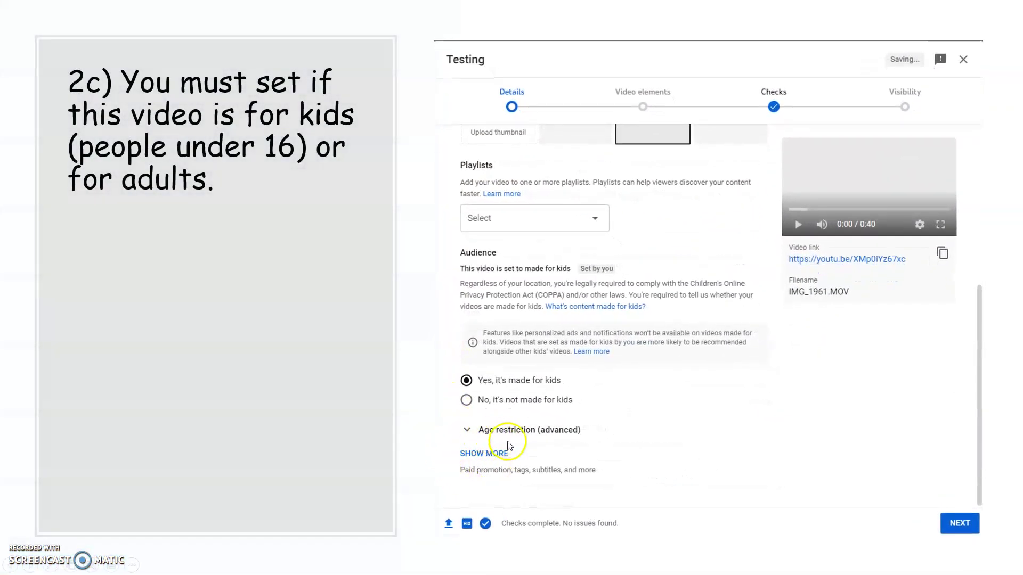
- Advance the slideshow to the 'Press Show More' slide
{"action": "left_click", "coordinate": [501, 459]}
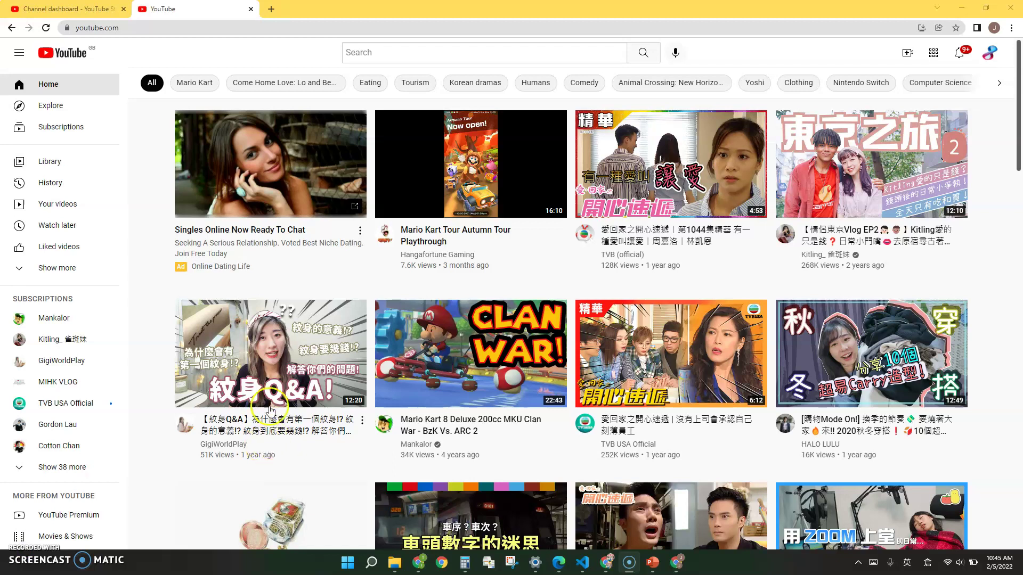
- Search YouTube for 'Jatendo' and browse the Jatendo channel page with its Shorts and Uploads
{"action": "scroll", "coordinate": [445, 185], "scroll_direction": "down", "scroll_amount": 2}
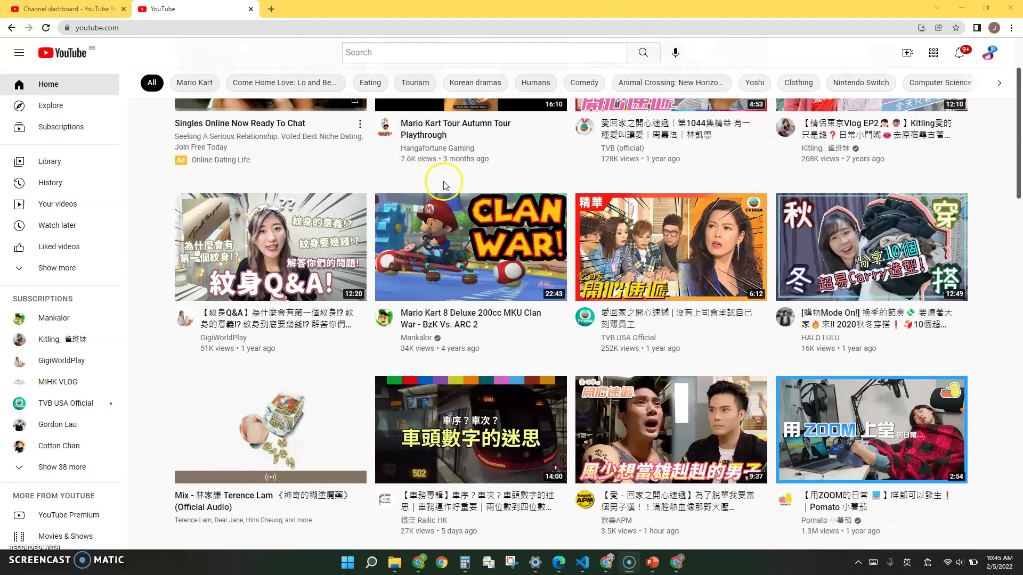
{"action": "scroll", "coordinate": [445, 184], "scroll_direction": "up", "scroll_amount": 2}
{"action": "left_click", "coordinate": [408, 51]}
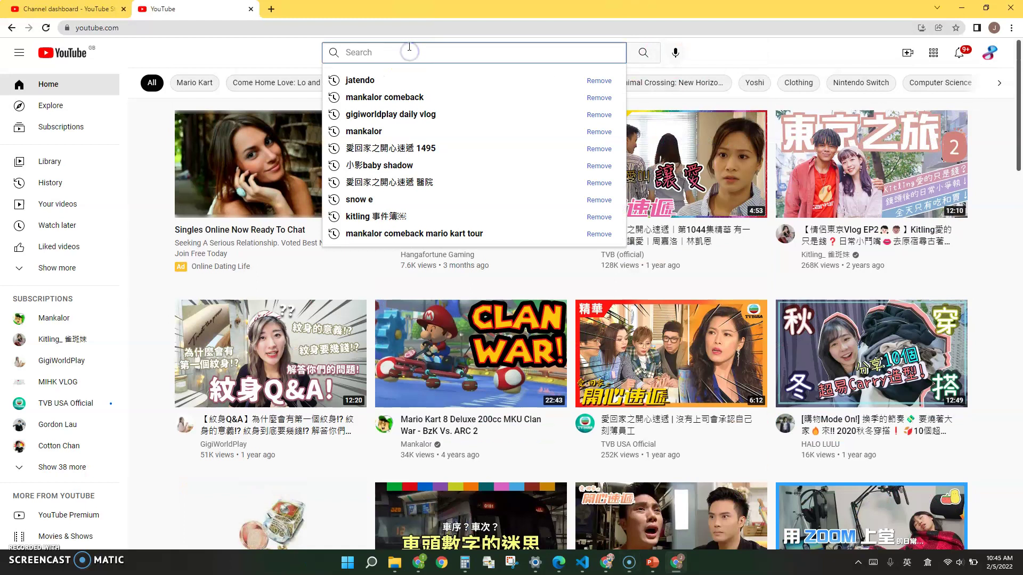
{"action": "type", "text": "Jatendo"}
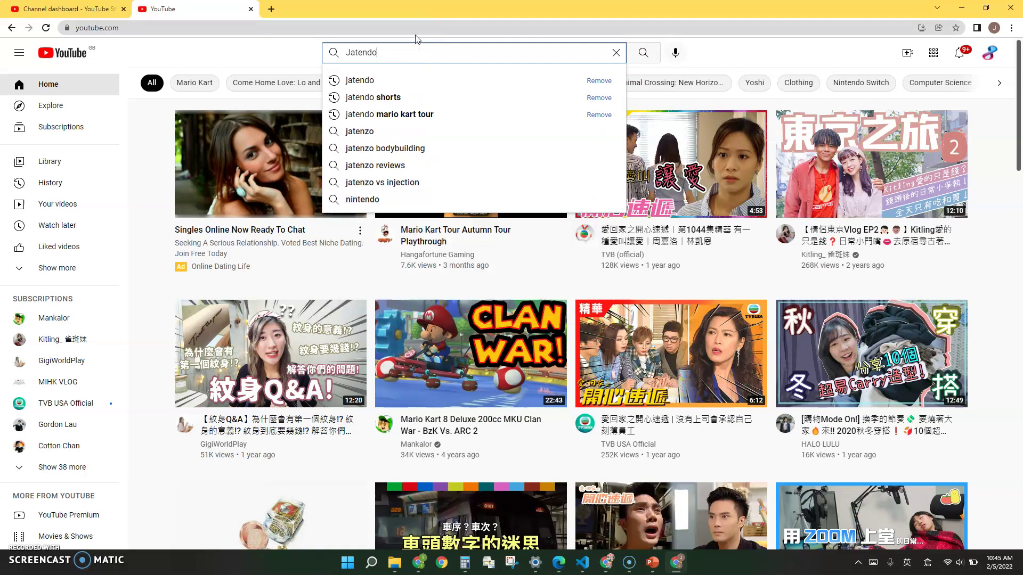
{"action": "key", "text": "Return"}
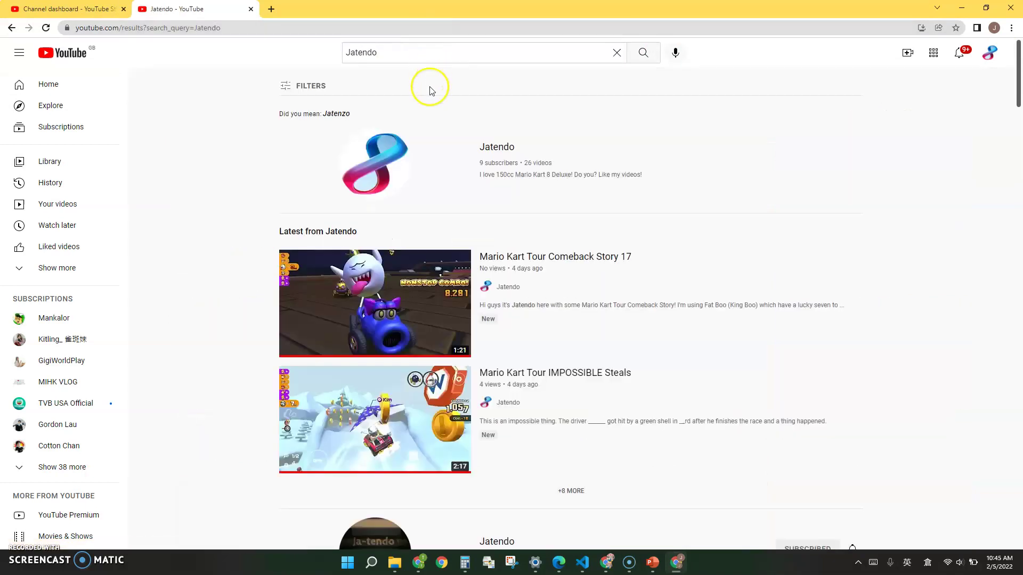
{"action": "left_click", "coordinate": [423, 167]}
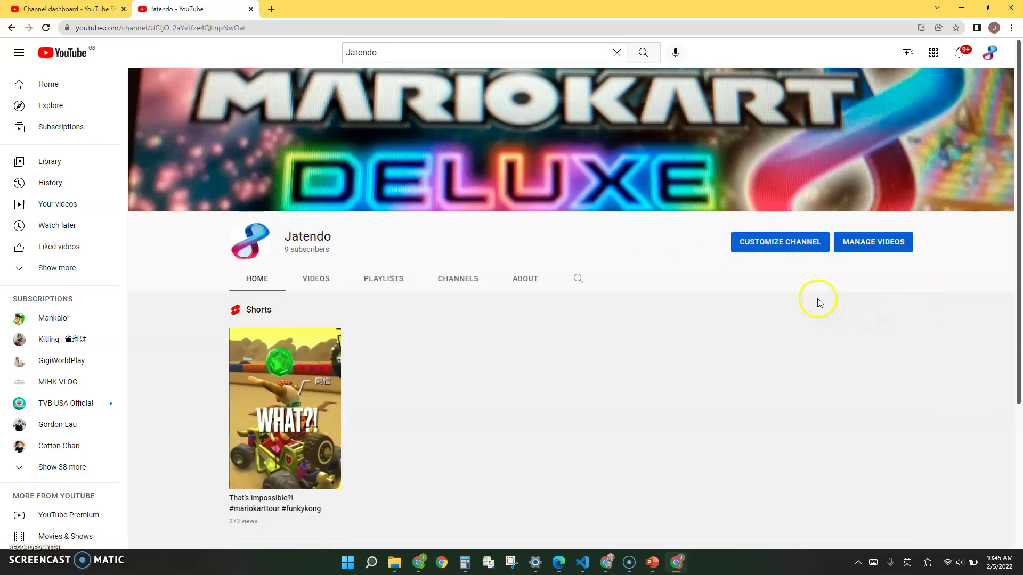
{"action": "scroll", "coordinate": [430, 331], "scroll_direction": "down", "scroll_amount": 4}
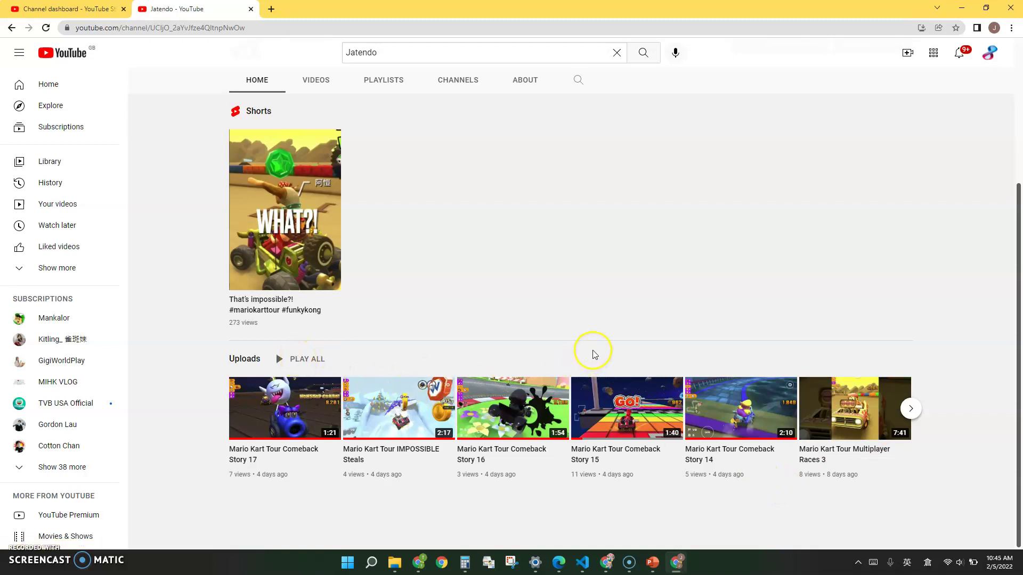
{"action": "scroll", "coordinate": [518, 316], "scroll_direction": "up", "scroll_amount": 4}
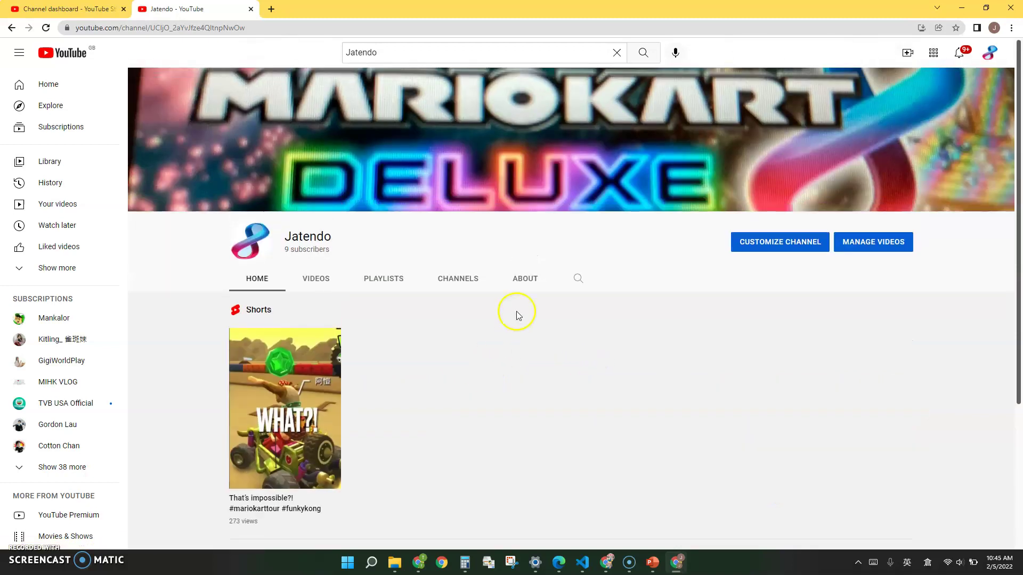
- Return to the Jatendo search results and choose Upload video from the Create menu
{"action": "left_click", "coordinate": [12, 29]}
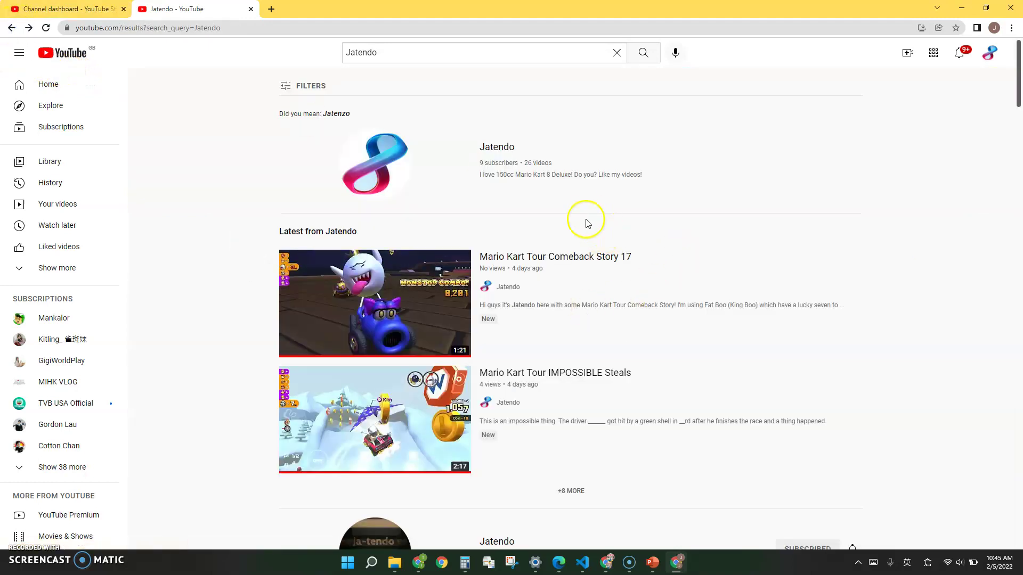
{"action": "mouse_move", "coordinate": [605, 407]}
{"action": "mouse_move", "coordinate": [541, 374]}
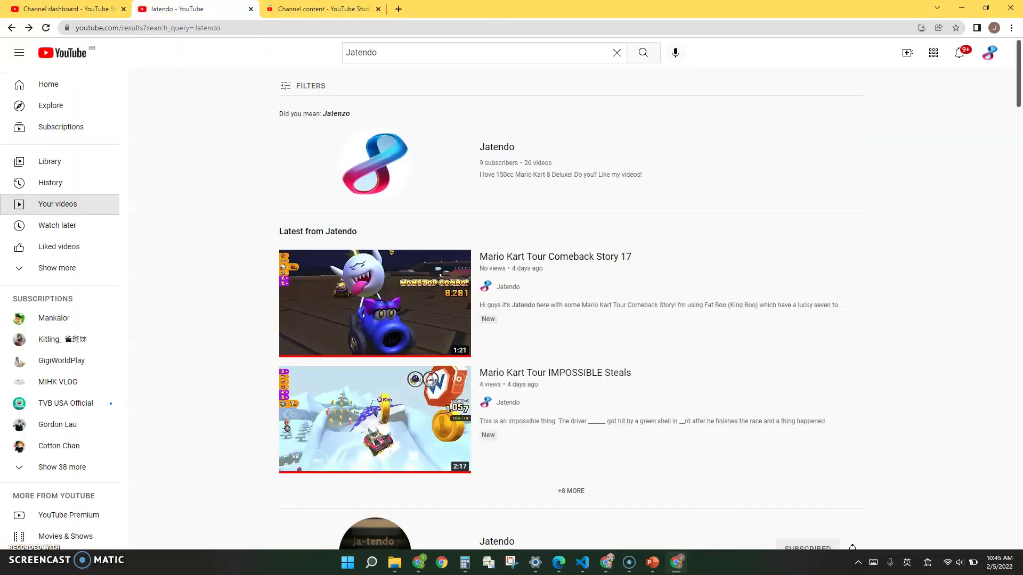
{"action": "left_click", "coordinate": [906, 53]}
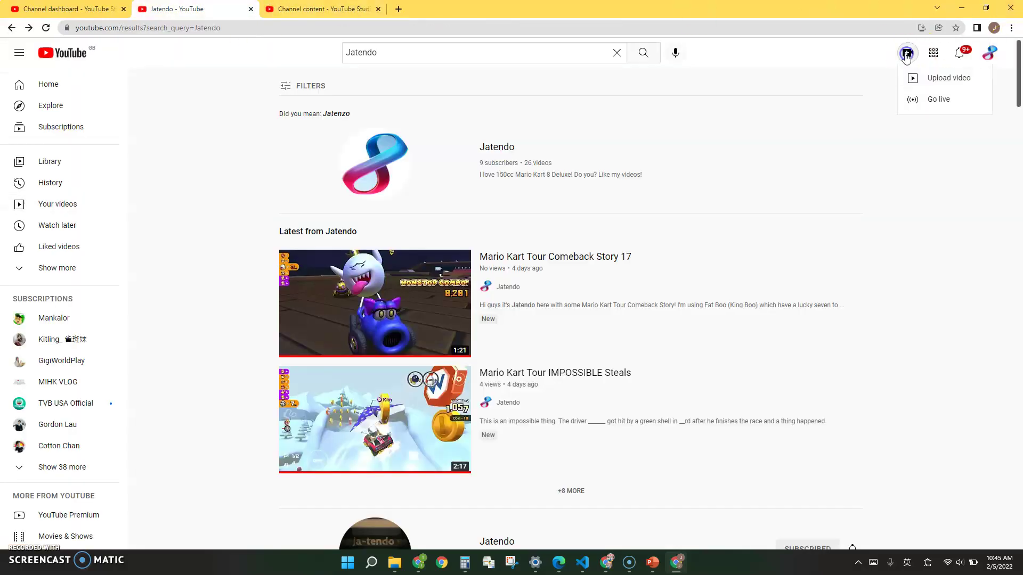
{"action": "left_click", "coordinate": [938, 78]}
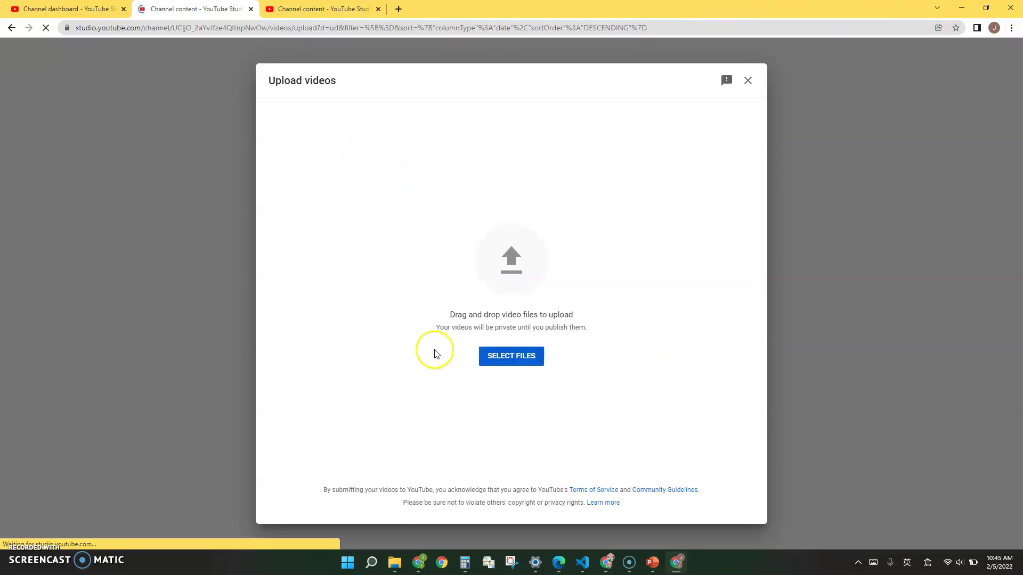
- Upload HGUL5464.MP4 with the title 'Mario Kart' and select the Description field
{"action": "left_click", "coordinate": [500, 360]}
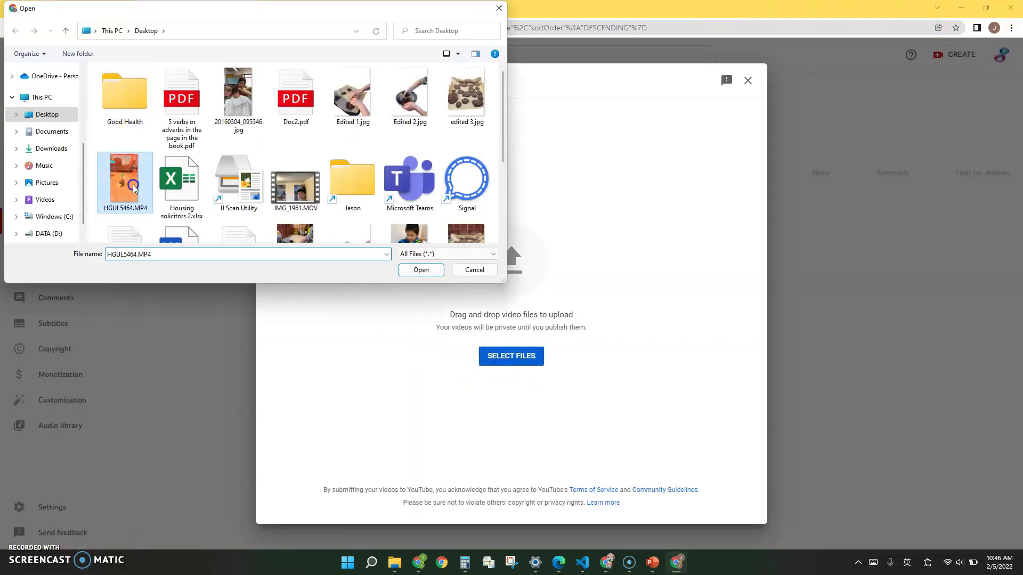
{"action": "double_click", "coordinate": [124, 181]}
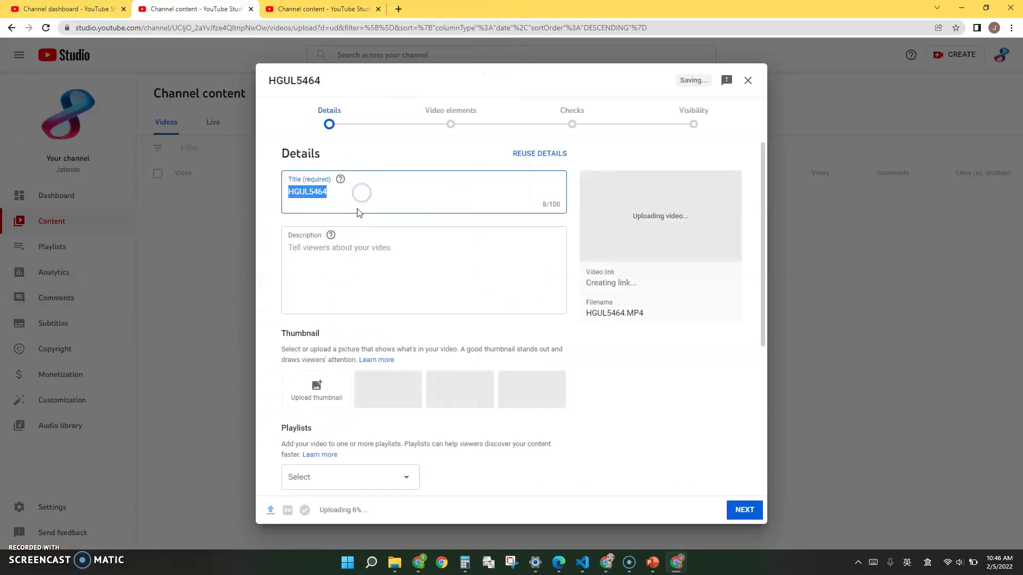
{"action": "type", "text": "Mari"}
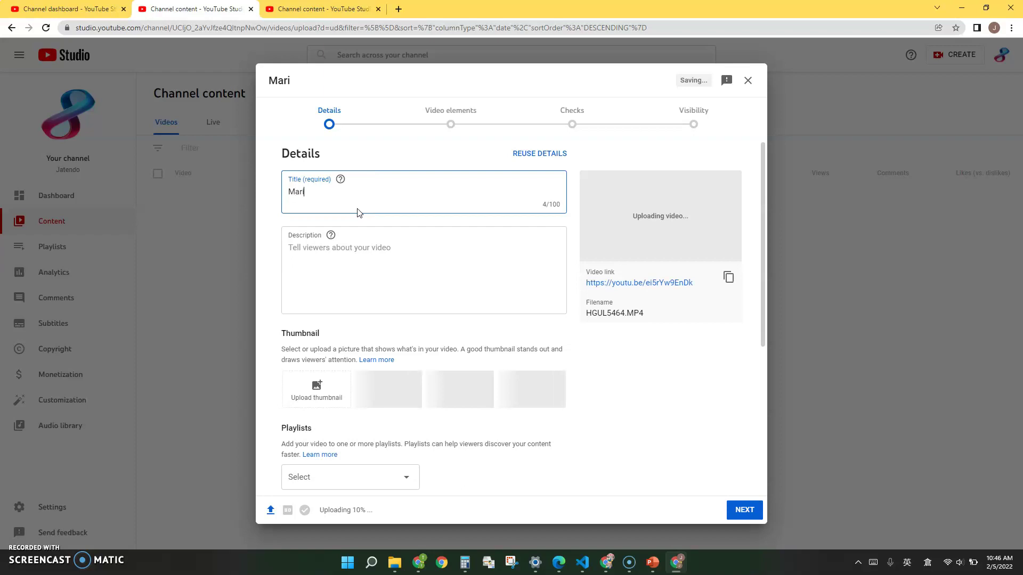
{"action": "type", "text": "o Kart"}
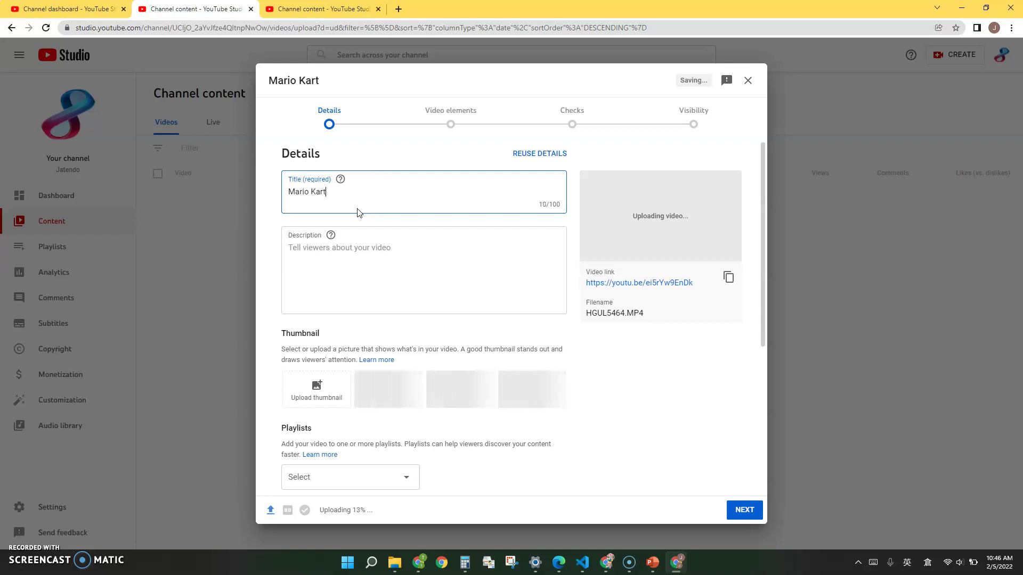
{"action": "left_click", "coordinate": [345, 259]}
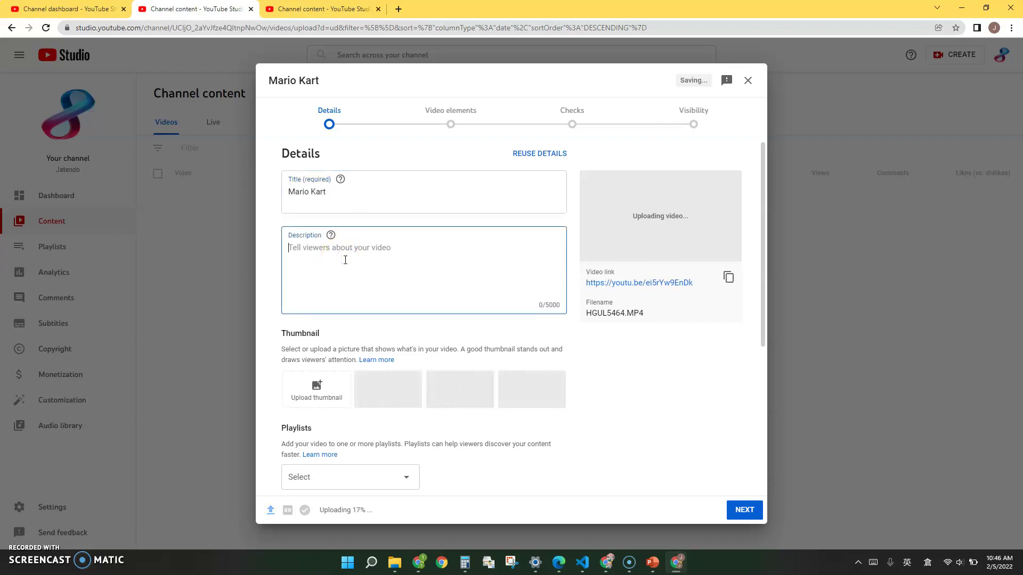
- Enter the description 'Hello', then browse Documents for a thumbnail but close without choosing one
{"action": "type", "text": "Hello"}
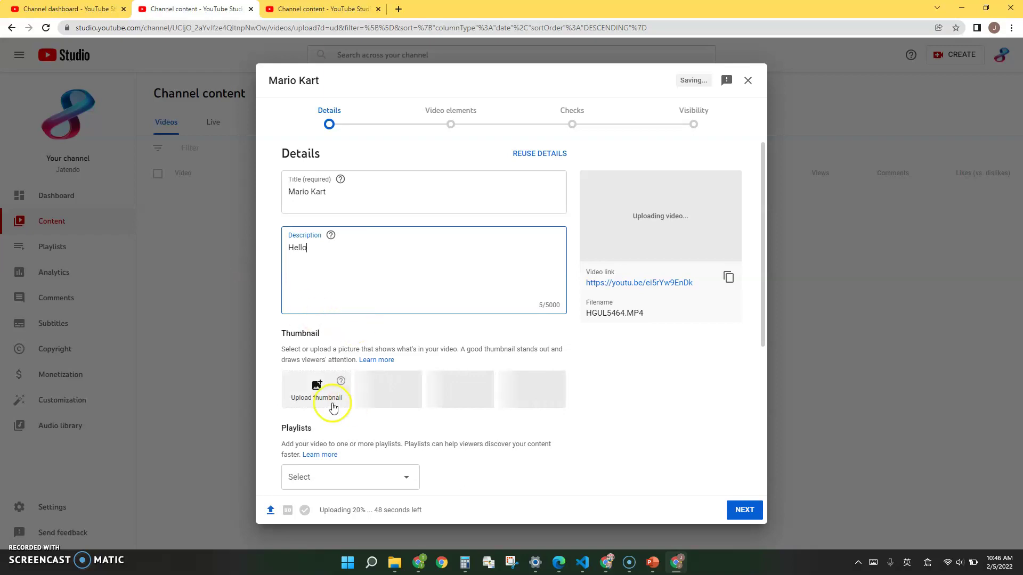
{"action": "left_click", "coordinate": [308, 385]}
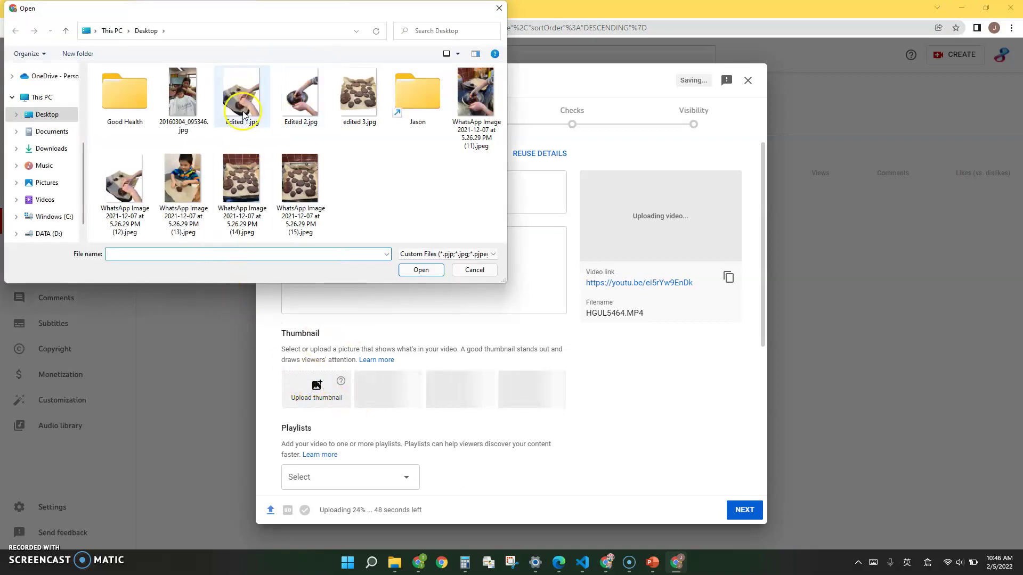
{"action": "left_click", "coordinate": [43, 130]}
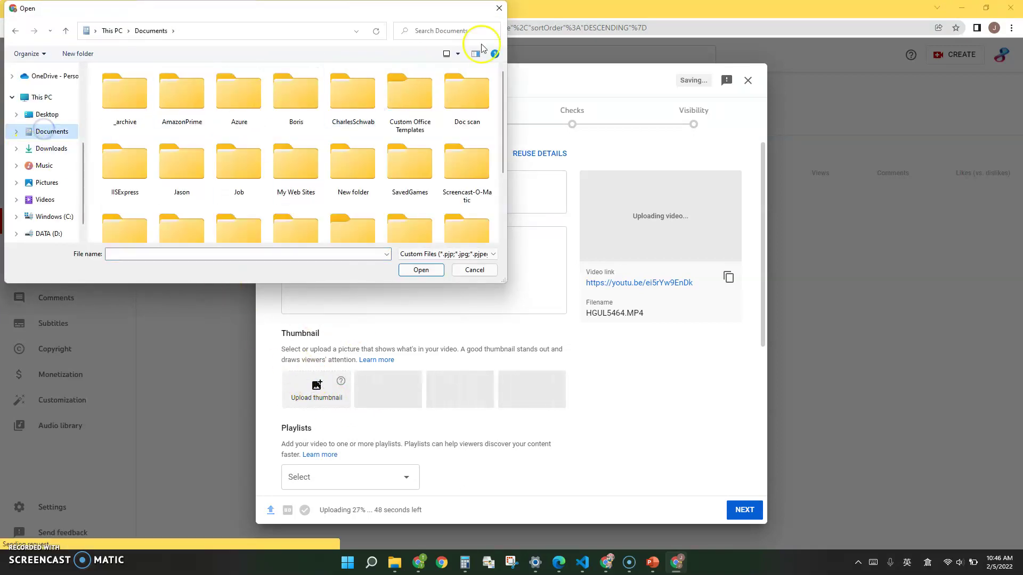
{"action": "left_click", "coordinate": [499, 8]}
{"action": "scroll", "coordinate": [382, 358], "scroll_direction": "down", "scroll_amount": 2}
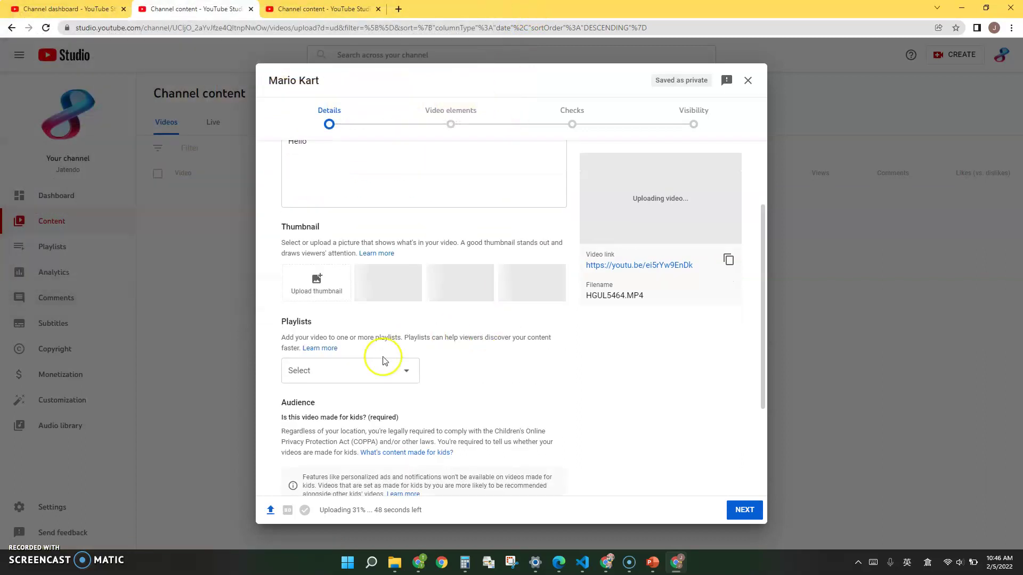
{"action": "scroll", "coordinate": [359, 380], "scroll_direction": "up", "scroll_amount": 1}
- Tick the Mario Kart and other playlists, then untick the extra ones and close the list
{"action": "left_click", "coordinate": [353, 418]}
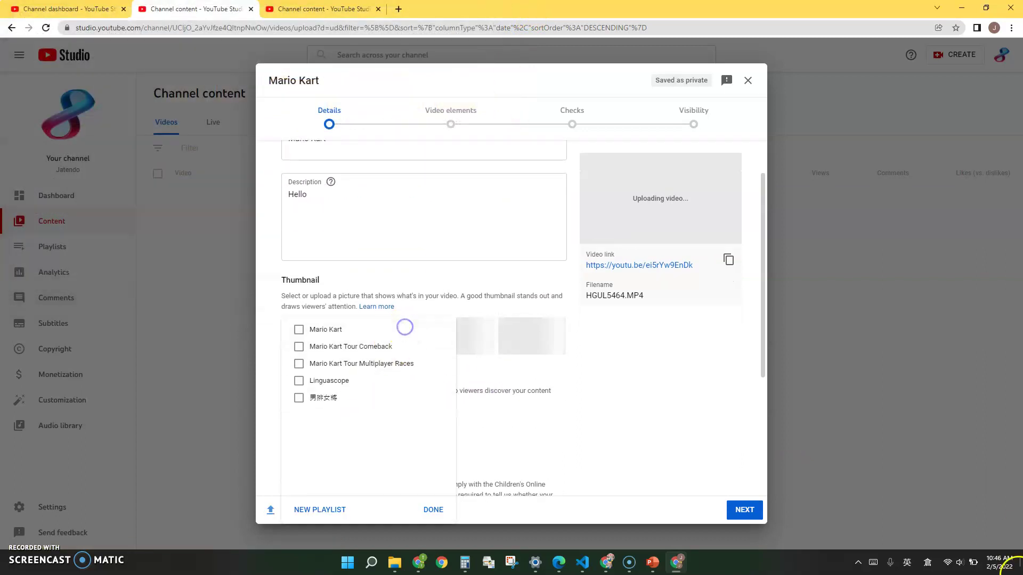
{"action": "left_click", "coordinate": [297, 330]}
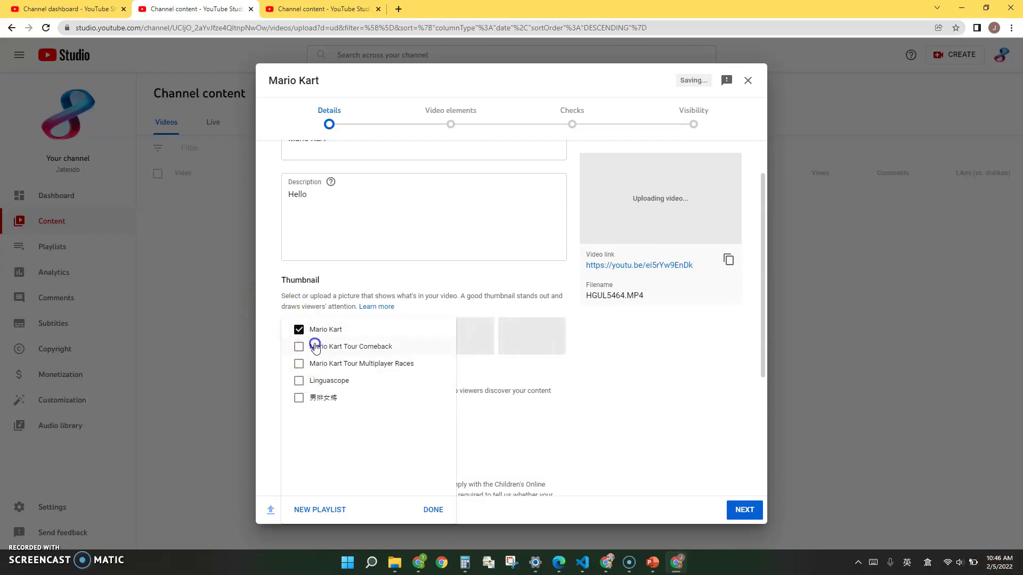
{"action": "left_click", "coordinate": [326, 366]}
{"action": "left_click", "coordinate": [330, 381]}
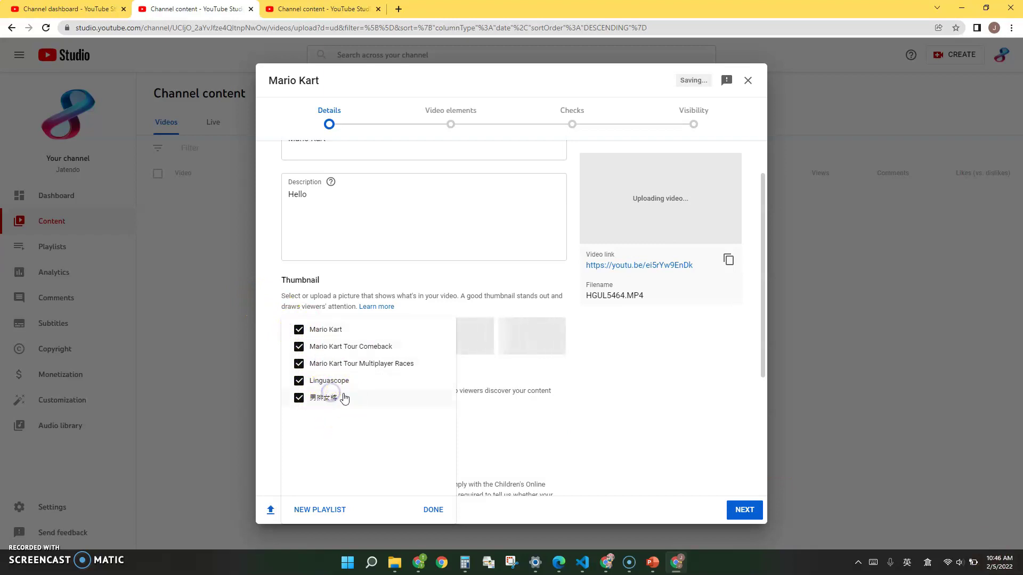
{"action": "left_click", "coordinate": [344, 399]}
{"action": "left_click", "coordinate": [334, 380]}
{"action": "left_click", "coordinate": [339, 346]}
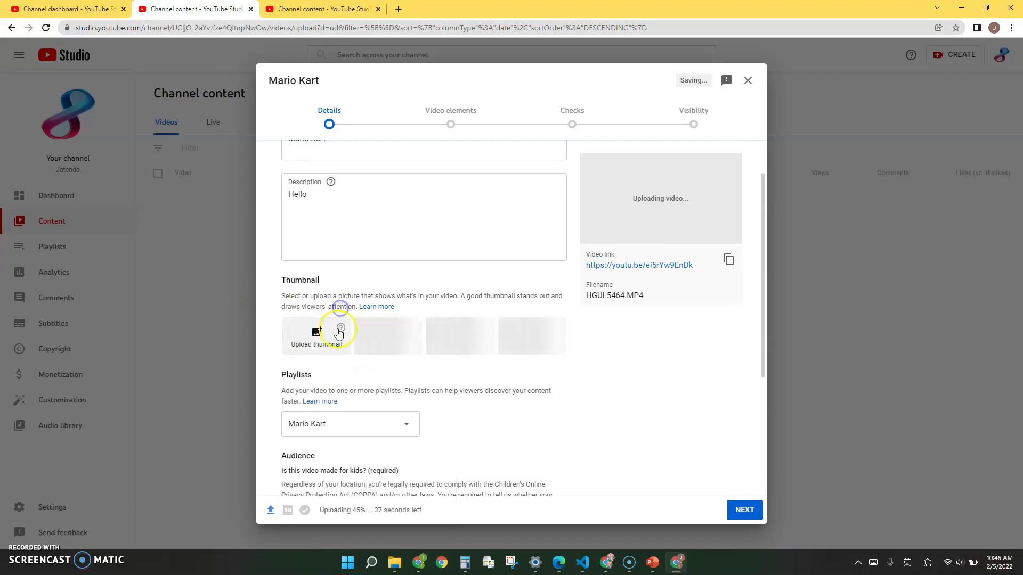
- Untick Mario Kart, start and cancel a new playlist, and close the list with none selected
{"action": "left_click", "coordinate": [379, 420]}
{"action": "left_click", "coordinate": [366, 329]}
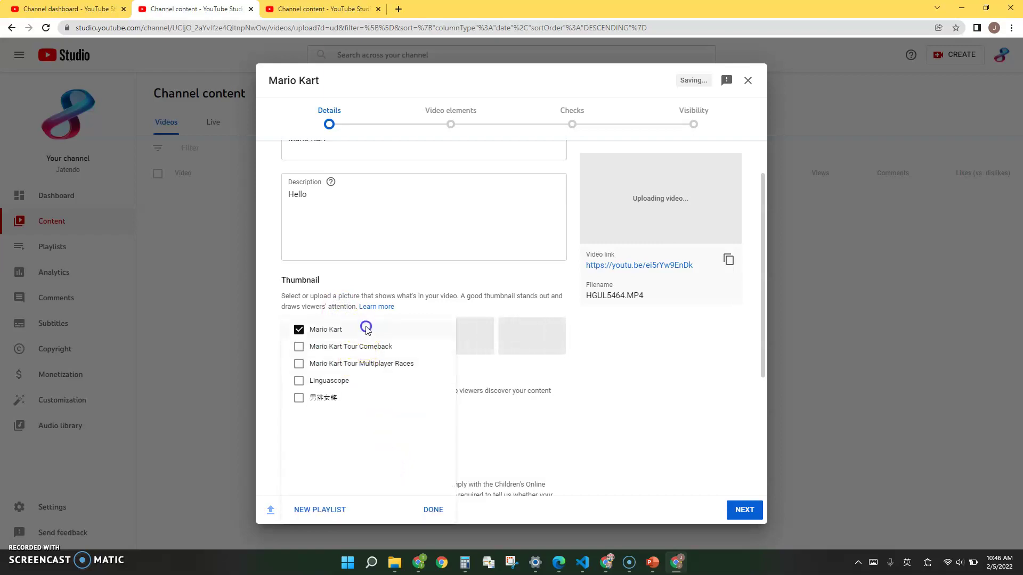
{"action": "left_click", "coordinate": [300, 330]}
{"action": "left_click", "coordinate": [309, 509]}
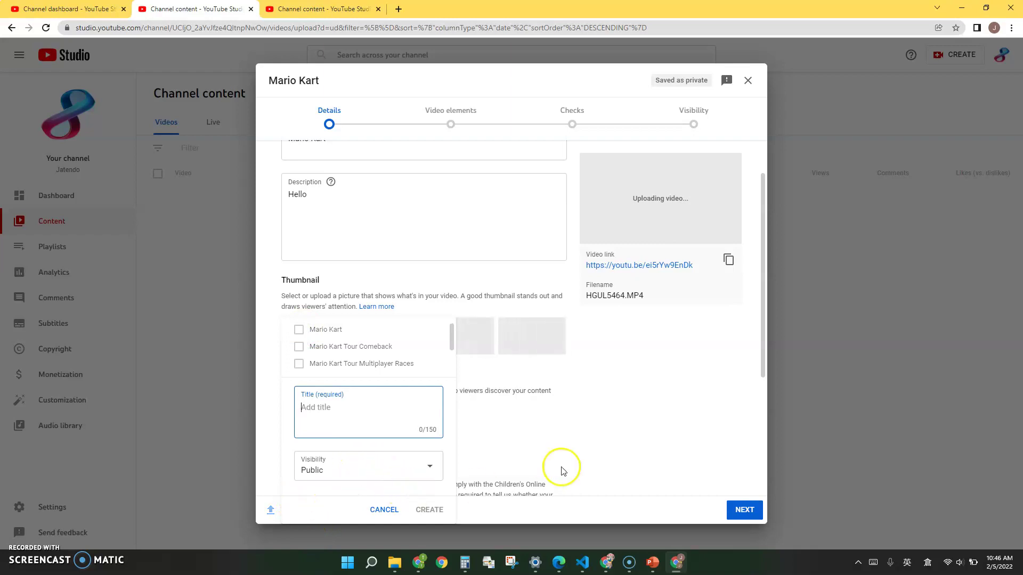
{"action": "left_click", "coordinate": [376, 520]}
{"action": "left_click", "coordinate": [426, 510]}
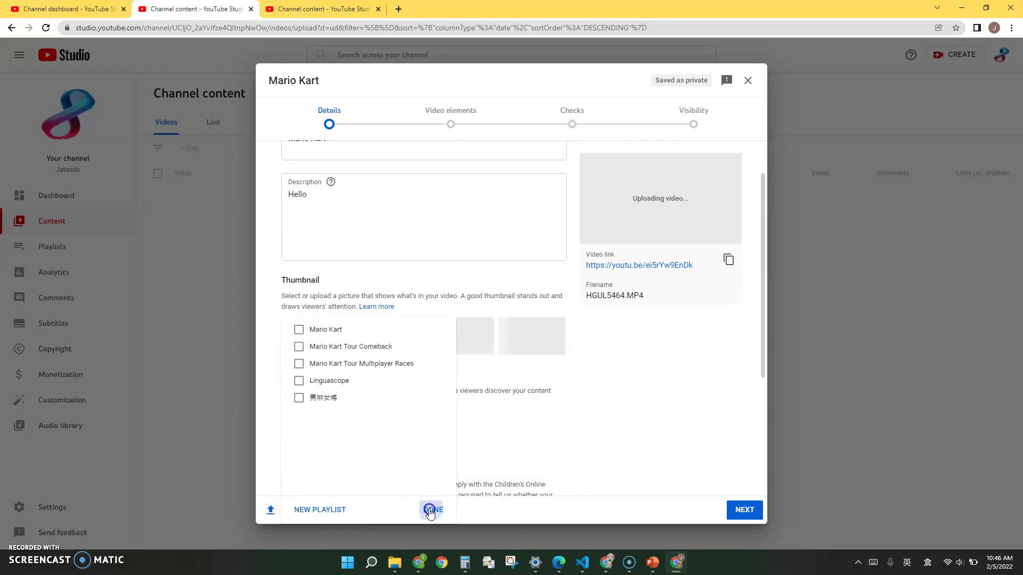
- Set the audience to 'Yes, it's made for kids', expand Age restriction, and show more details
{"action": "scroll", "coordinate": [483, 410], "scroll_direction": "down", "scroll_amount": 3}
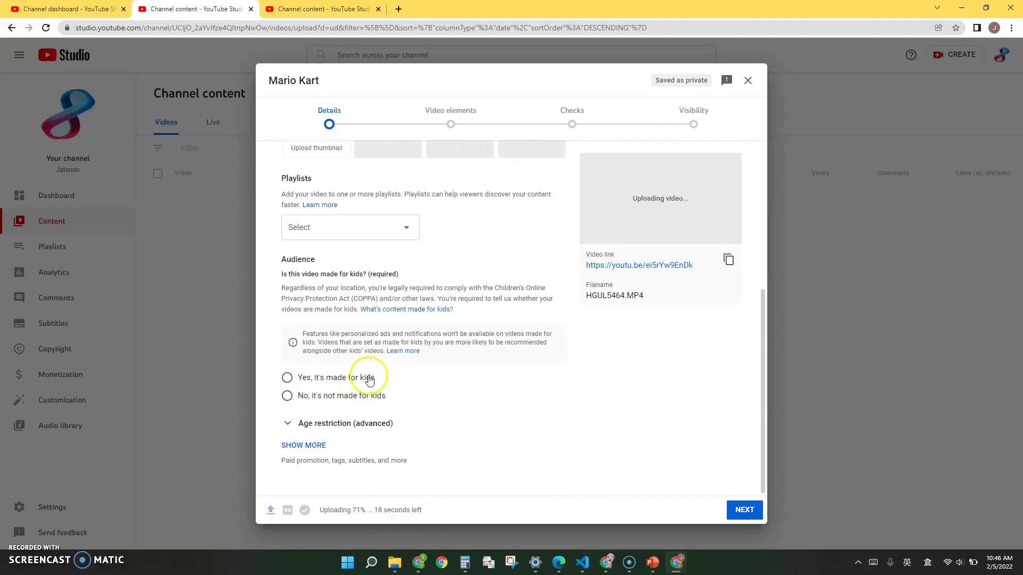
{"action": "left_click", "coordinate": [365, 400]}
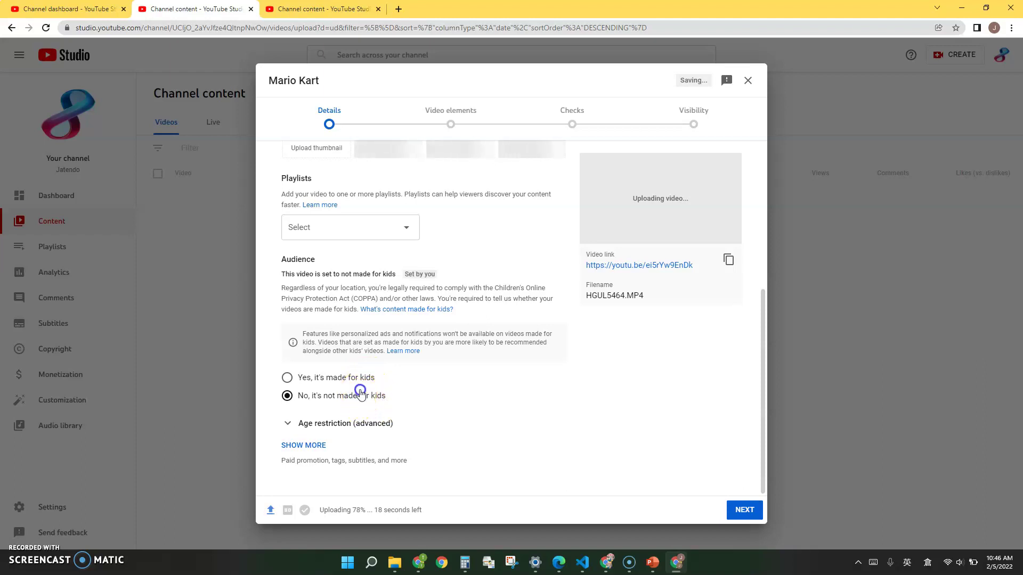
{"action": "left_click", "coordinate": [363, 380]}
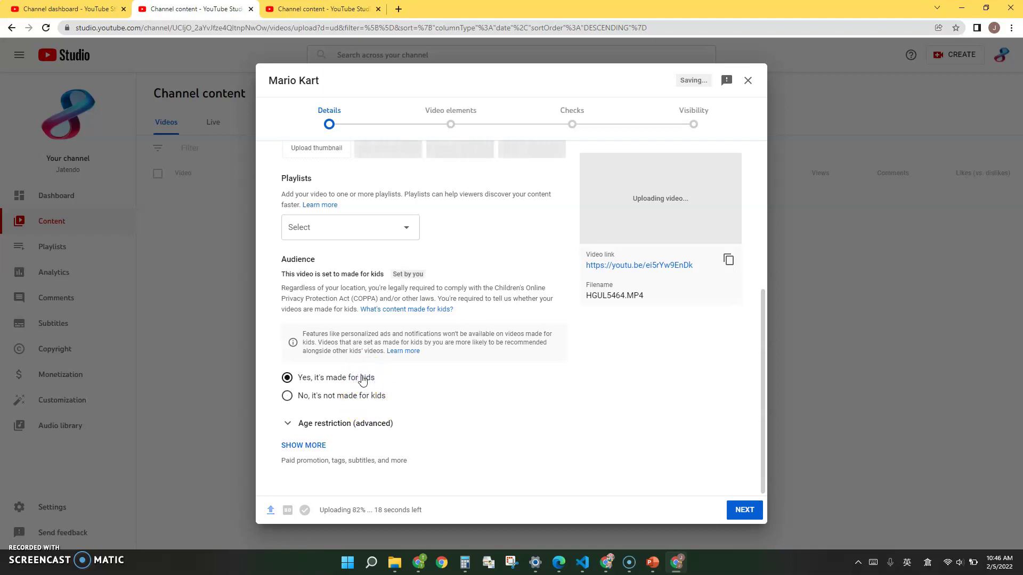
{"action": "left_click_drag", "start_coordinate": [380, 379], "coordinate": [372, 420]}
{"action": "left_click", "coordinate": [379, 421]}
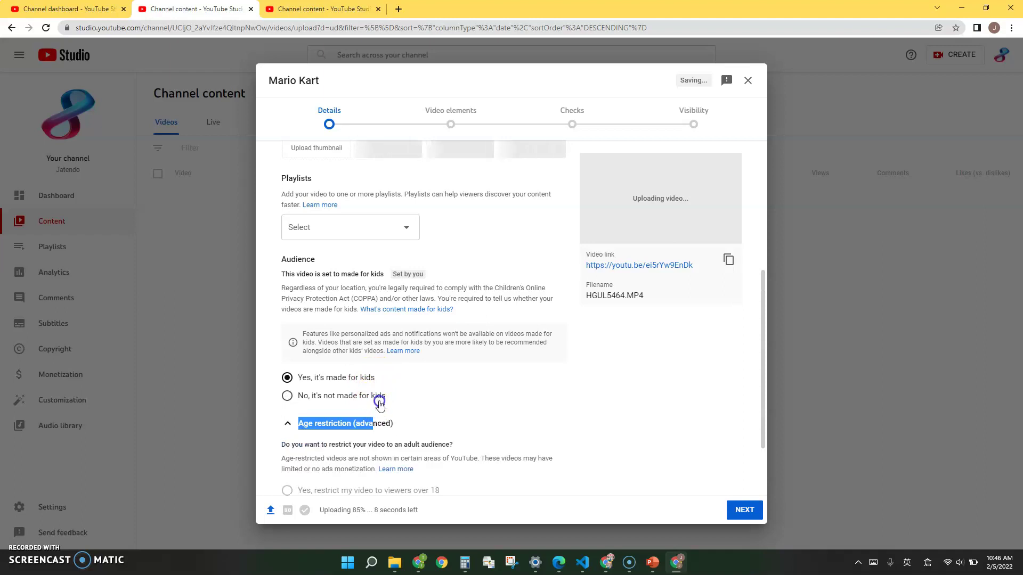
{"action": "left_click", "coordinate": [379, 399]}
{"action": "left_click", "coordinate": [375, 380]}
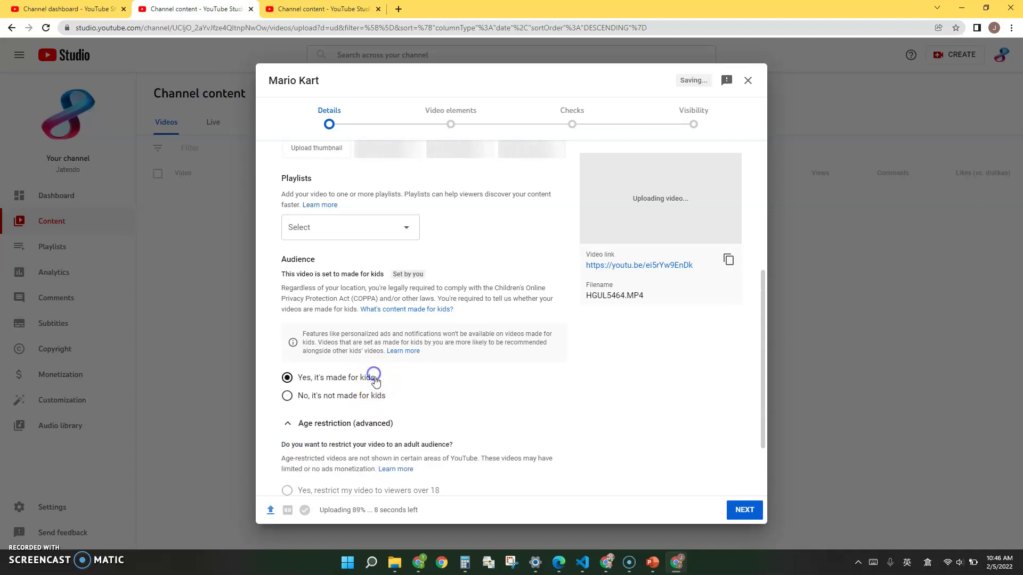
{"action": "scroll", "coordinate": [406, 443], "scroll_direction": "down", "scroll_amount": 2}
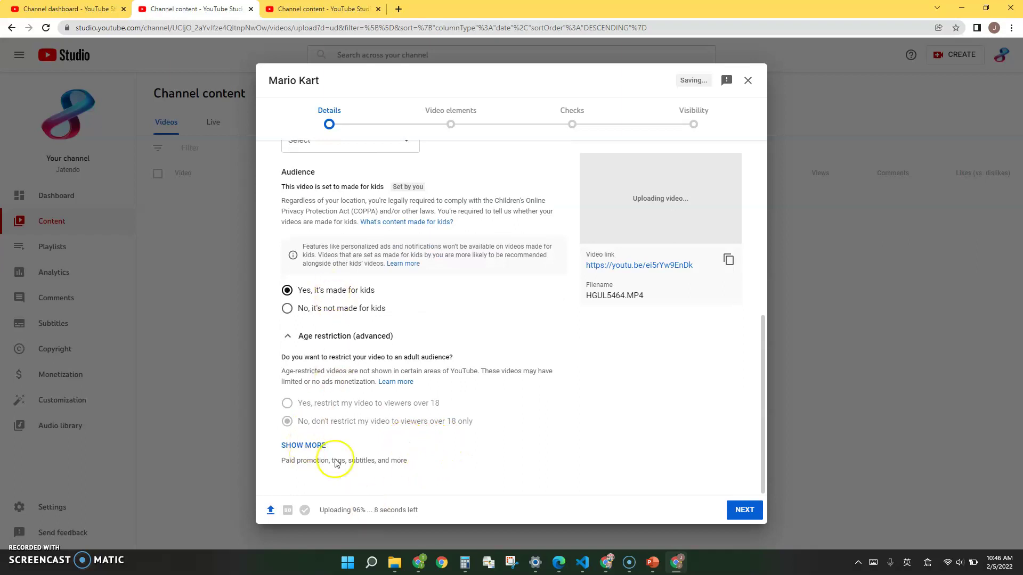
{"action": "left_click", "coordinate": [306, 446]}
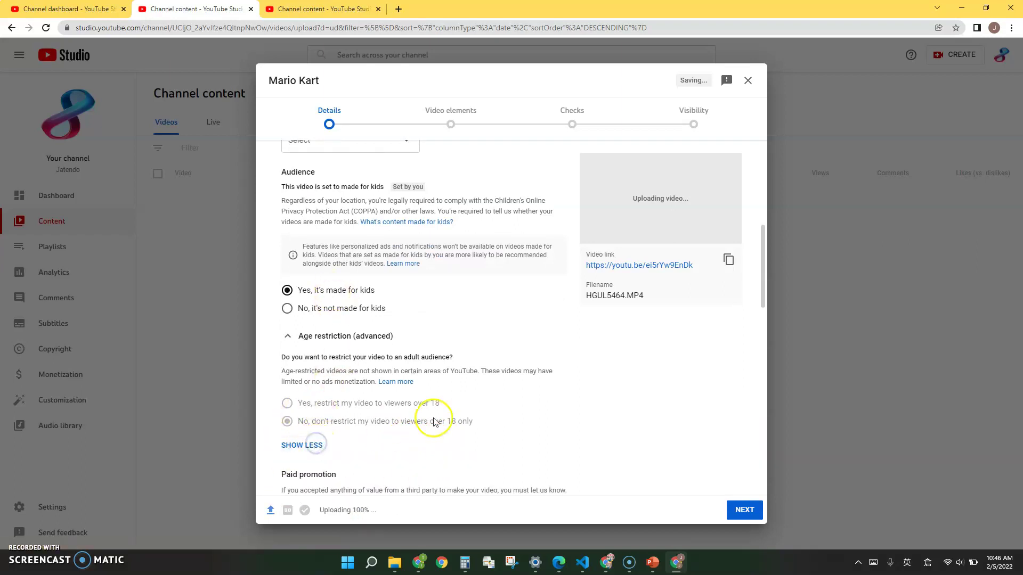
- Enter 'Mario Kart Tour' as the game title under Gaming and continue to Video elements
{"action": "scroll", "coordinate": [597, 429], "scroll_direction": "down", "scroll_amount": 2}
{"action": "scroll", "coordinate": [596, 429], "scroll_direction": "down", "scroll_amount": 12}
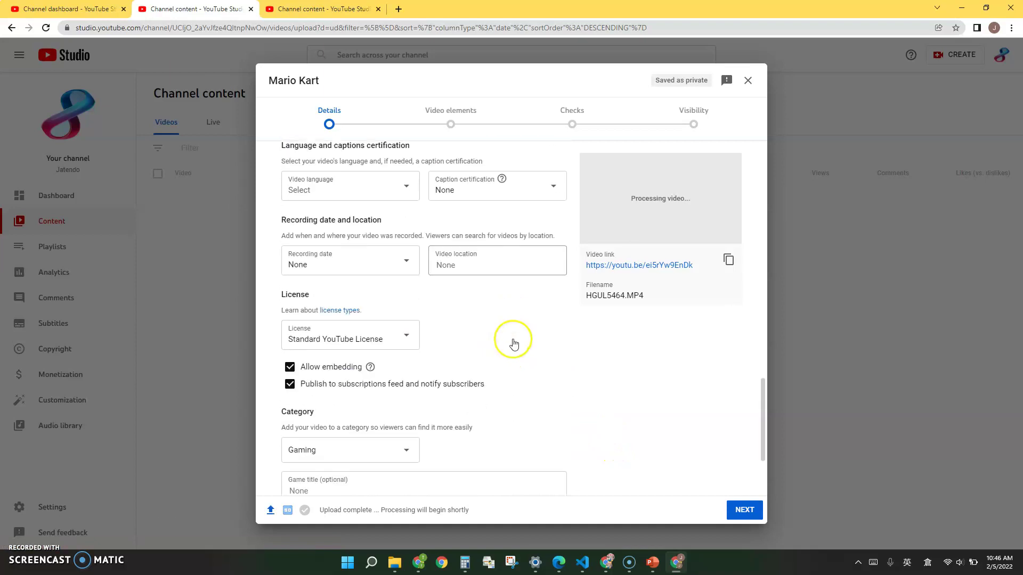
{"action": "scroll", "coordinate": [487, 384], "scroll_direction": "down", "scroll_amount": 2}
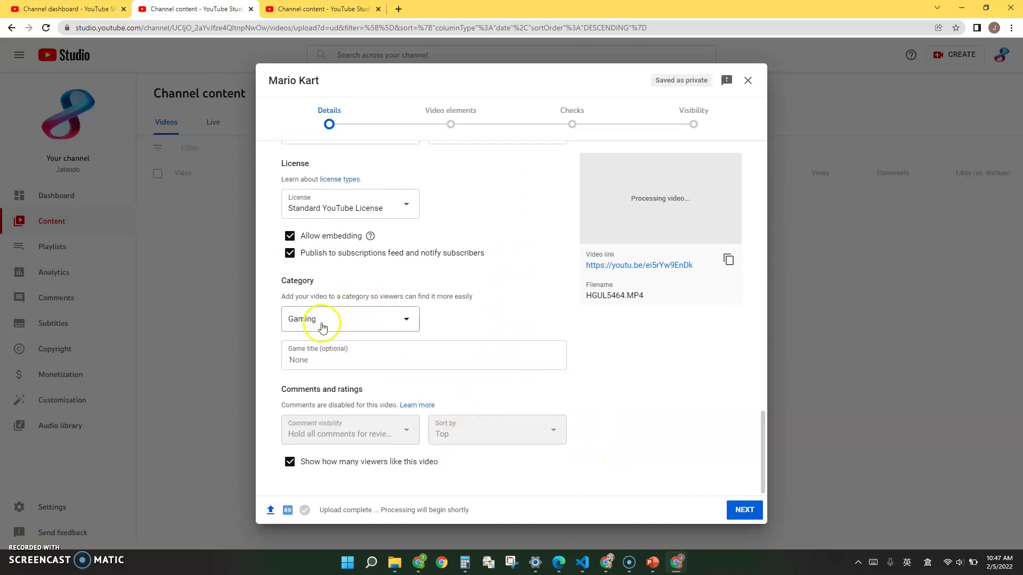
{"action": "left_click", "coordinate": [414, 362]}
{"action": "left_click", "coordinate": [426, 342]}
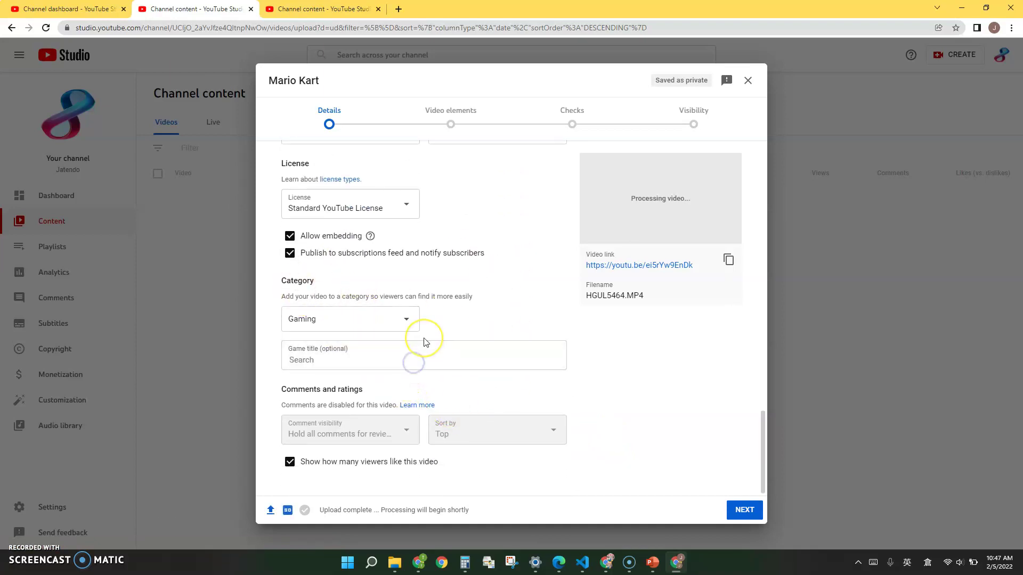
{"action": "type", "text": "Mario "}
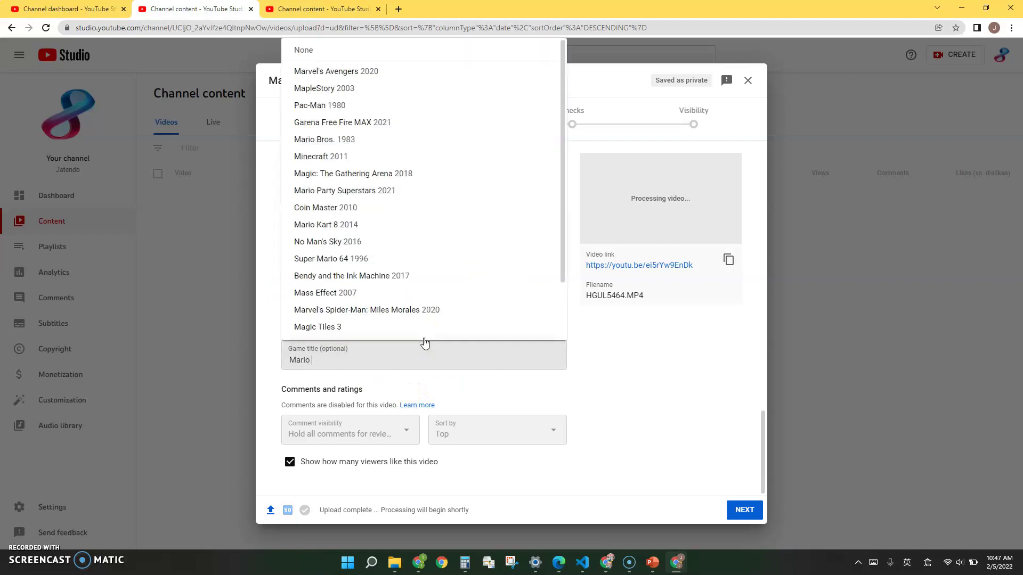
{"action": "type", "text": "Kart Tour"}
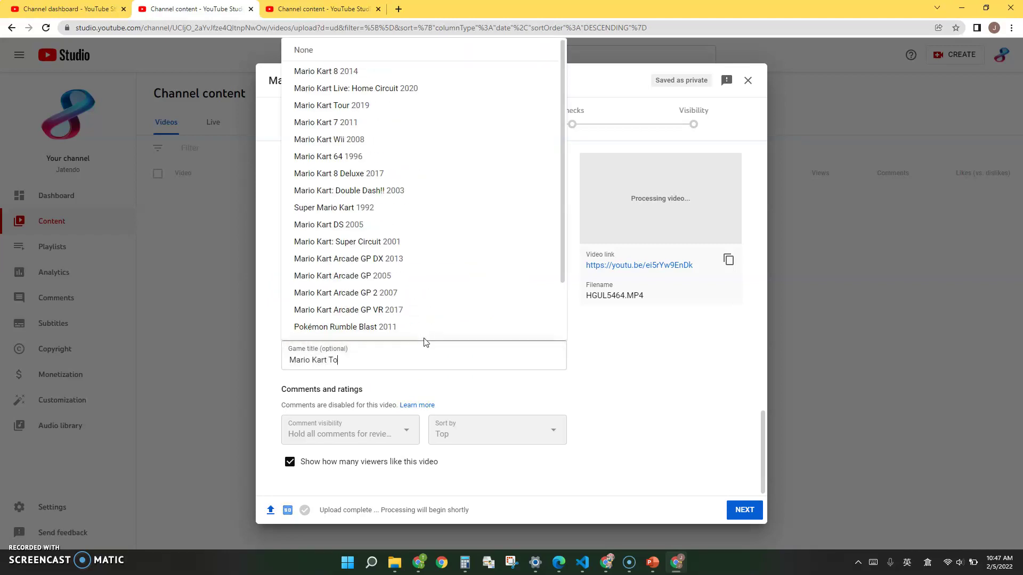
{"action": "left_click", "coordinate": [466, 395]}
{"action": "left_click", "coordinate": [438, 409]}
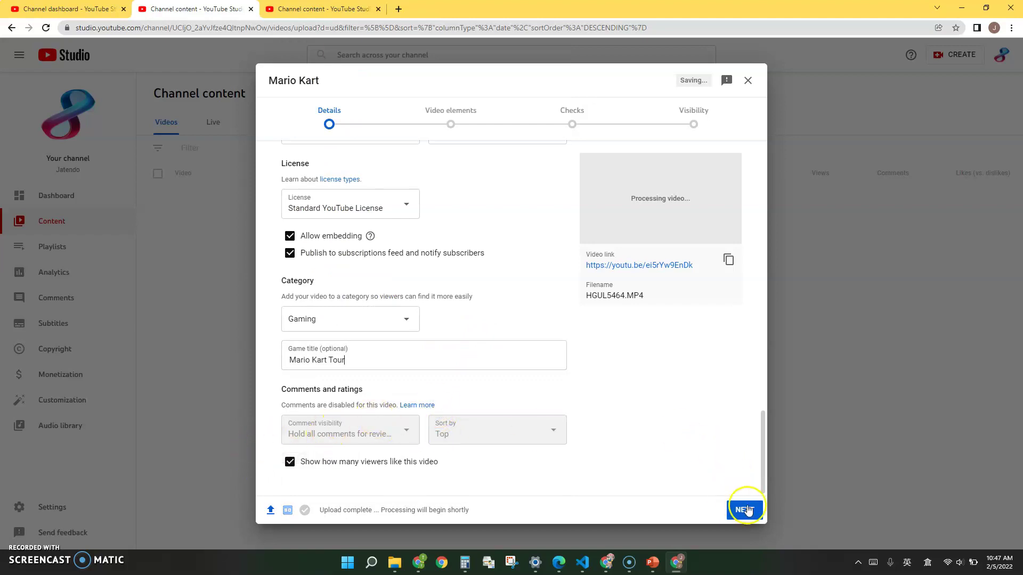
{"action": "left_click", "coordinate": [745, 510]}
- Proceed to Visibility, choose Public, then schedule the video for Feb 6, 2022, 12:00 AM
{"action": "left_click", "coordinate": [738, 520]}
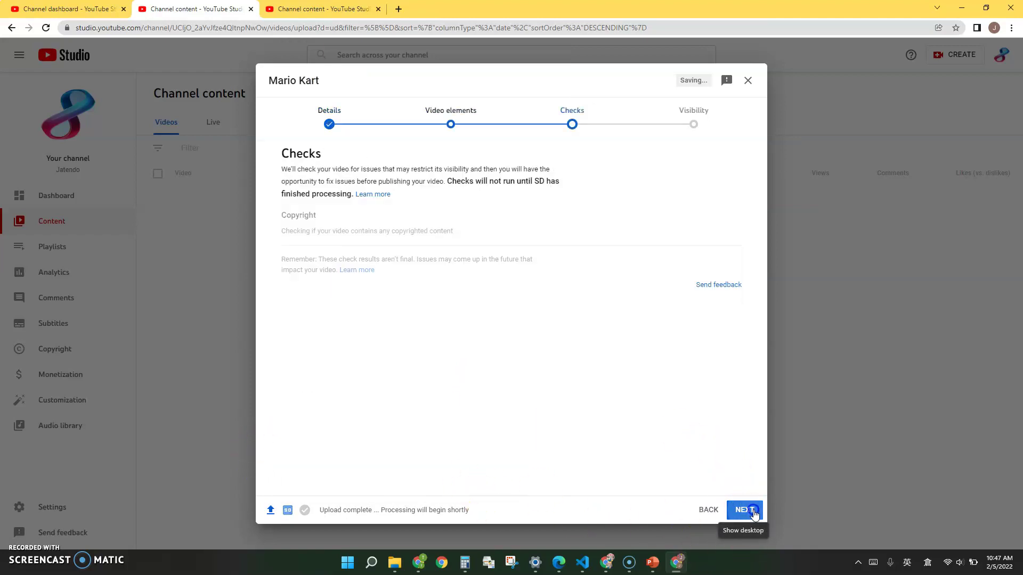
{"action": "left_click", "coordinate": [746, 518]}
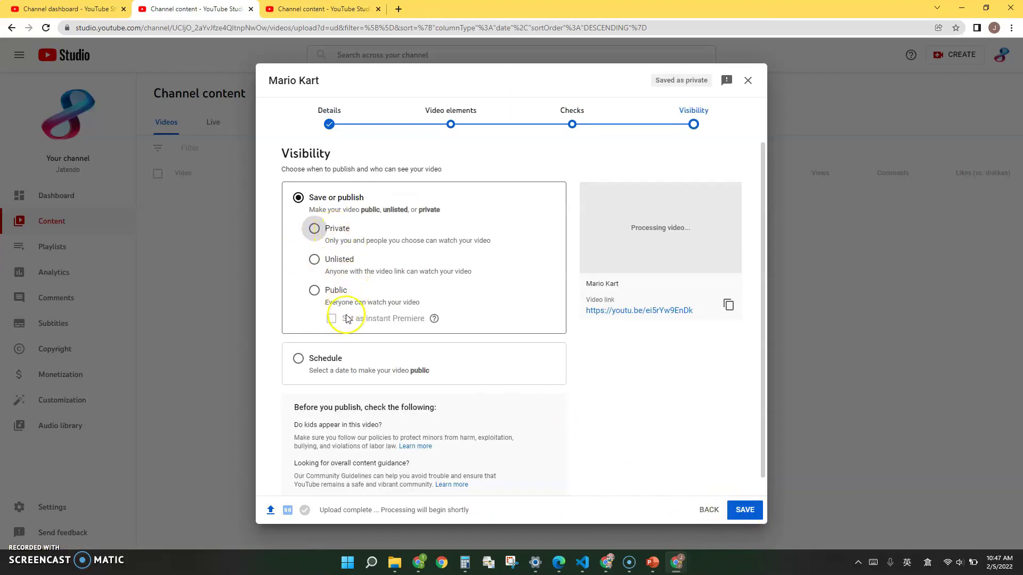
{"action": "left_click", "coordinate": [330, 294]}
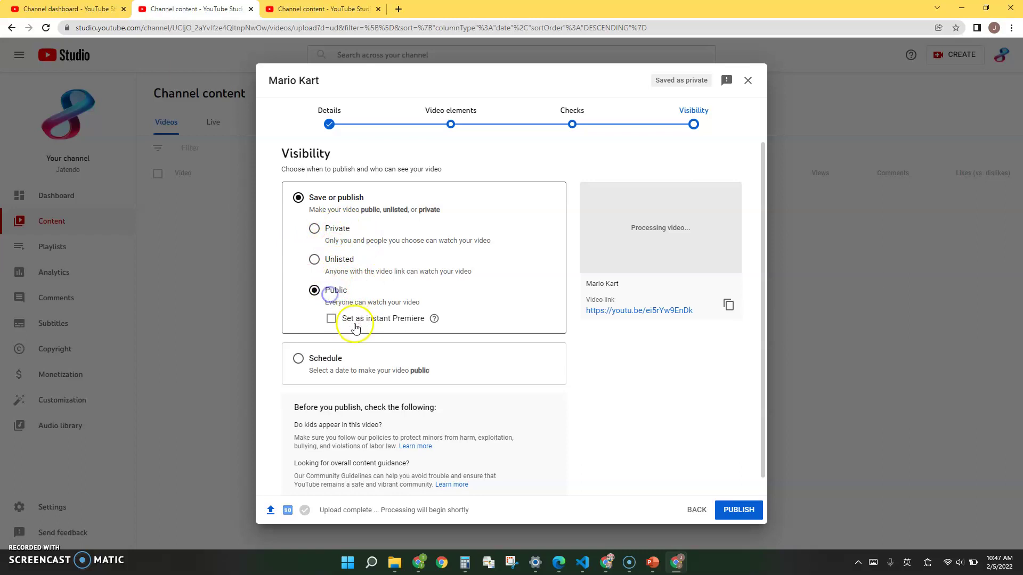
{"action": "left_click", "coordinate": [309, 366]}
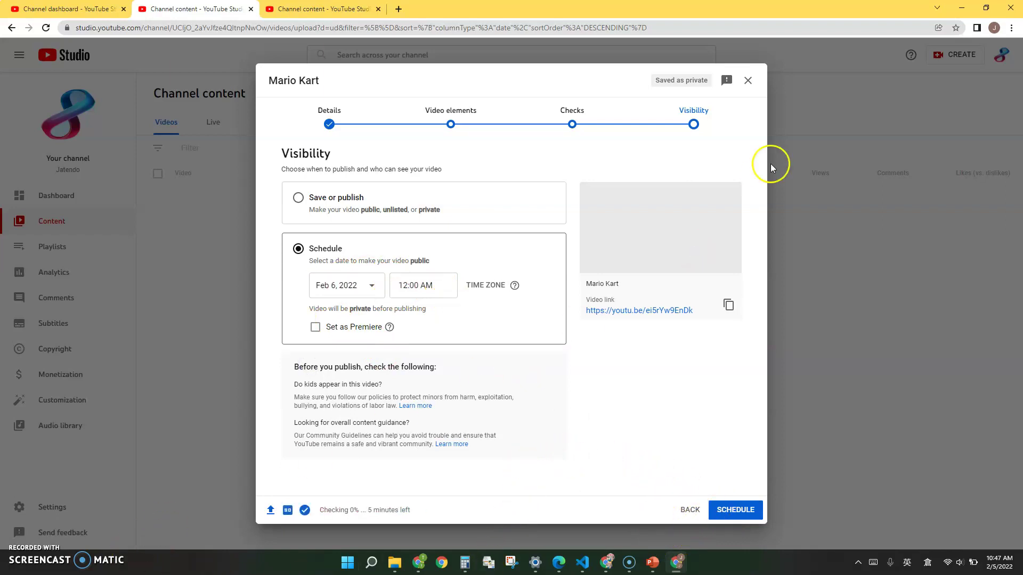
{"action": "mouse_move", "coordinate": [737, 212]}
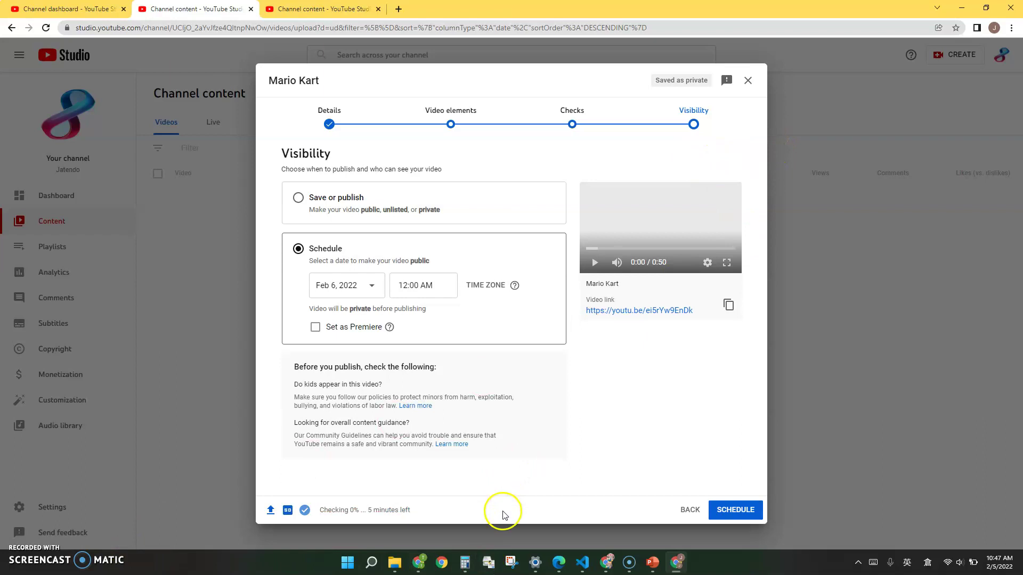